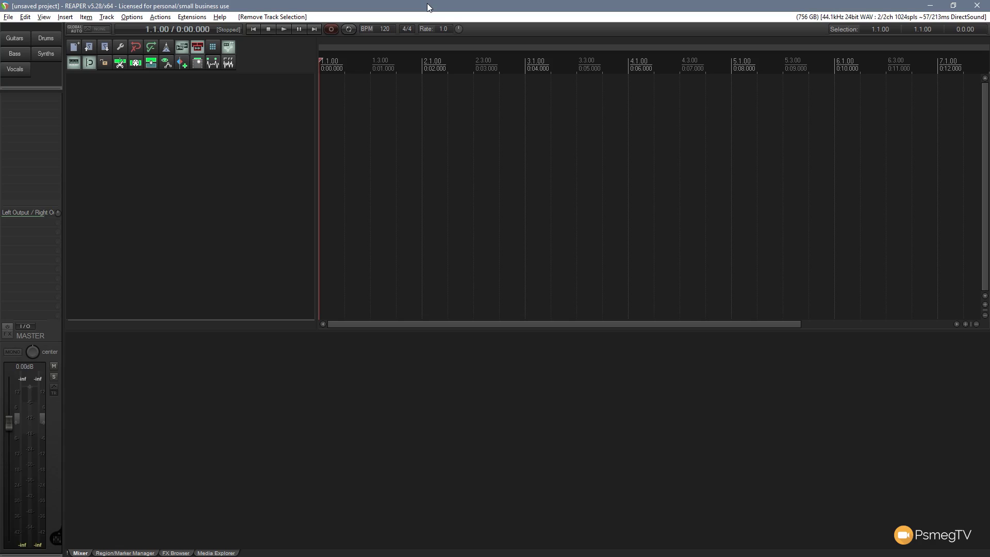
# Add a new track and select the time range from 1.1.00 to 4.1.00.
pyautogui.doubleClick(110, 86)
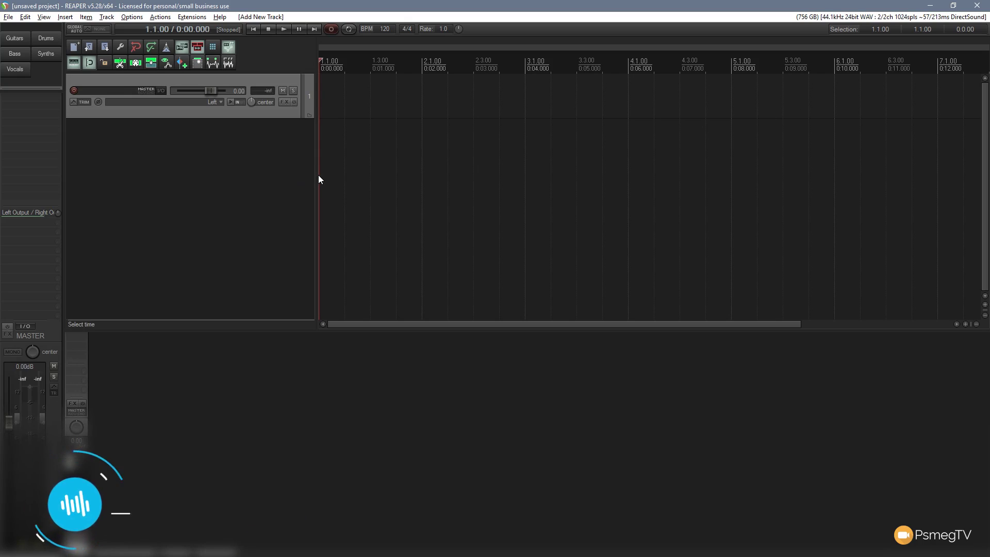
pyautogui.moveTo(319, 180); pyautogui.dragTo(630, 162)
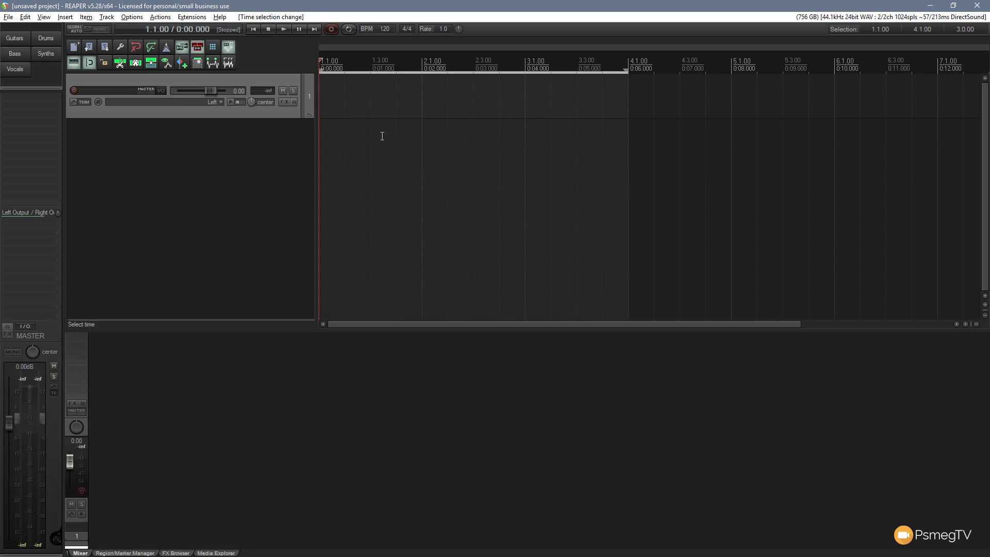
# Insert a Click source item over bars 1–4 on track 1 and audition it from the start.
pyautogui.click(65, 19)
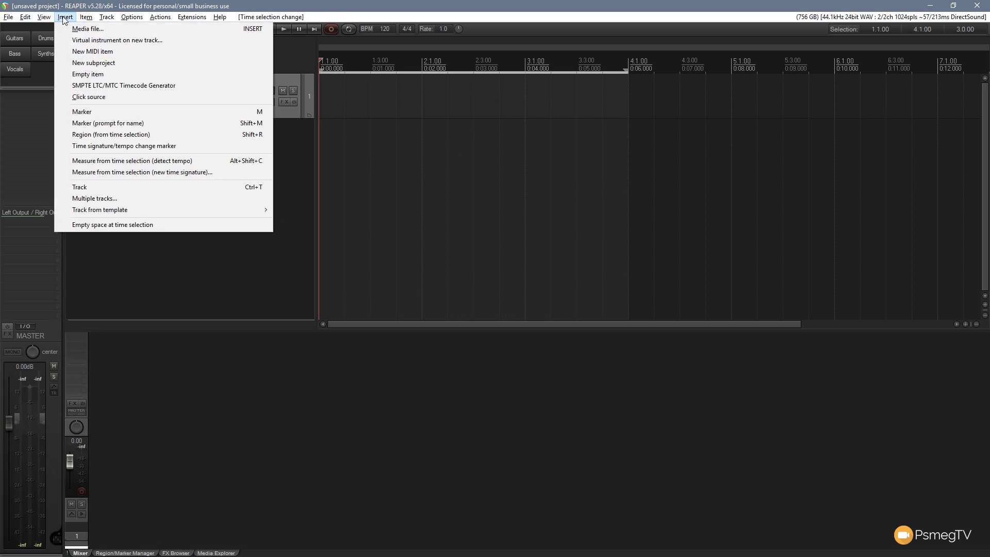
pyautogui.click(88, 97)
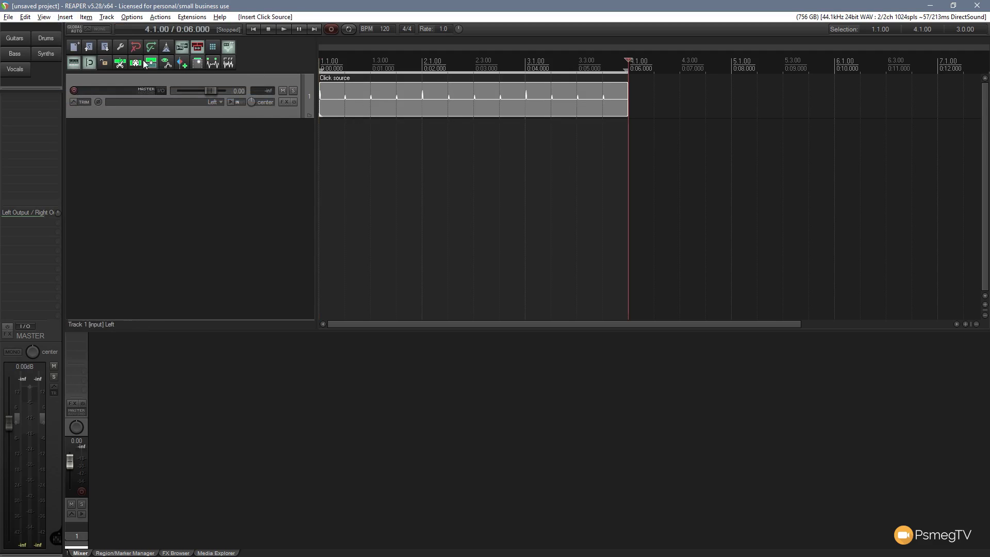
pyautogui.click(255, 33)
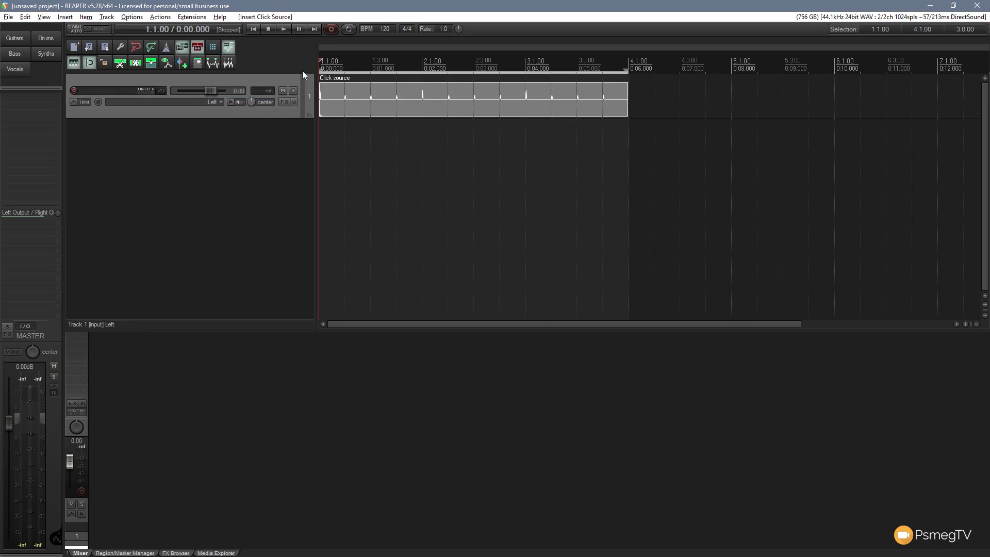
pyautogui.click(282, 30)
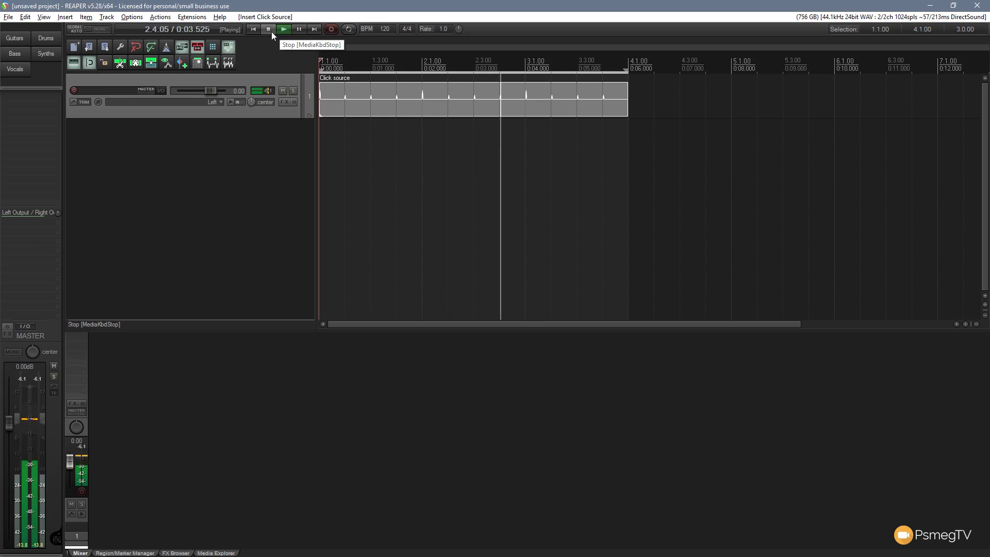
pyautogui.click(271, 32)
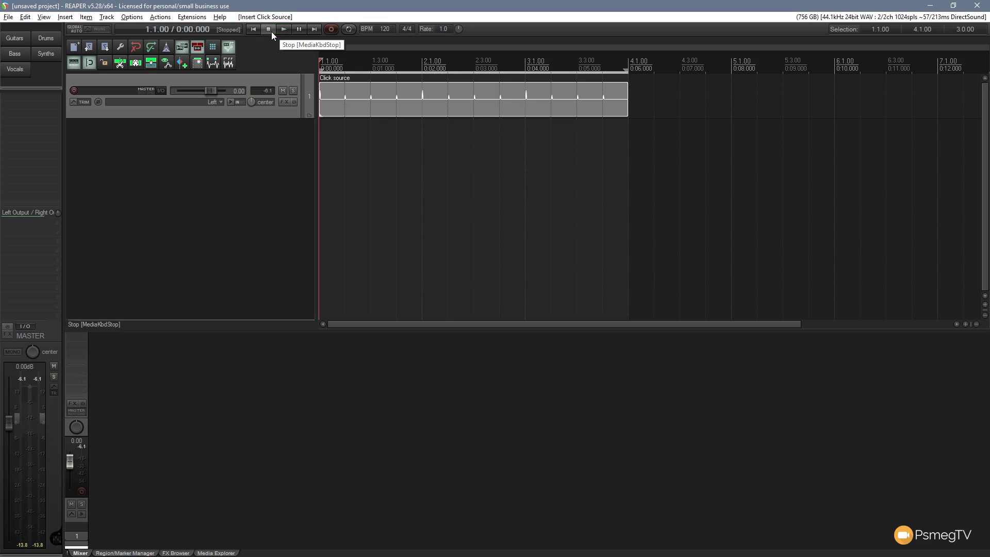
# Open the Click source item's properties and its Click Source Properties dialog.
pyautogui.click(378, 95)
pyautogui.rightClick(380, 94)
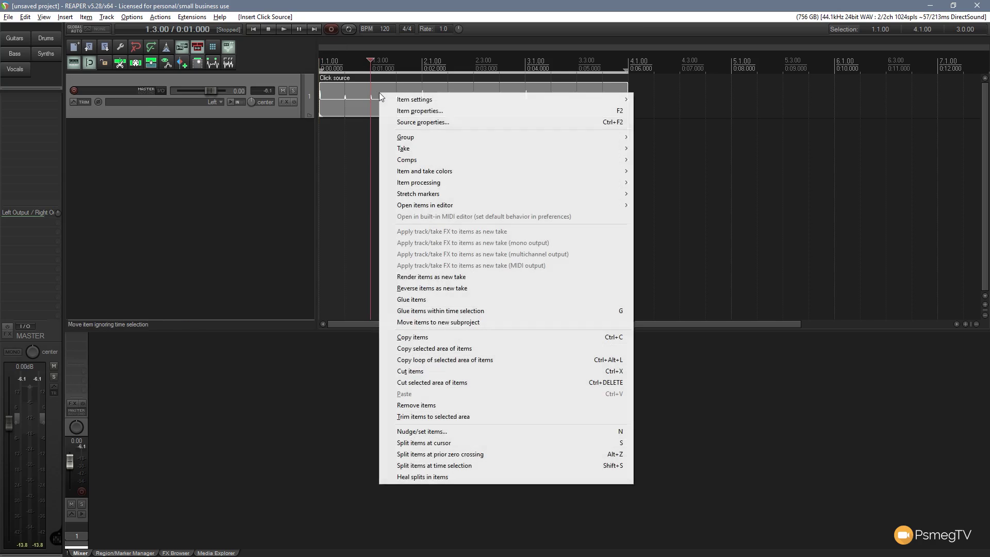
pyautogui.click(405, 112)
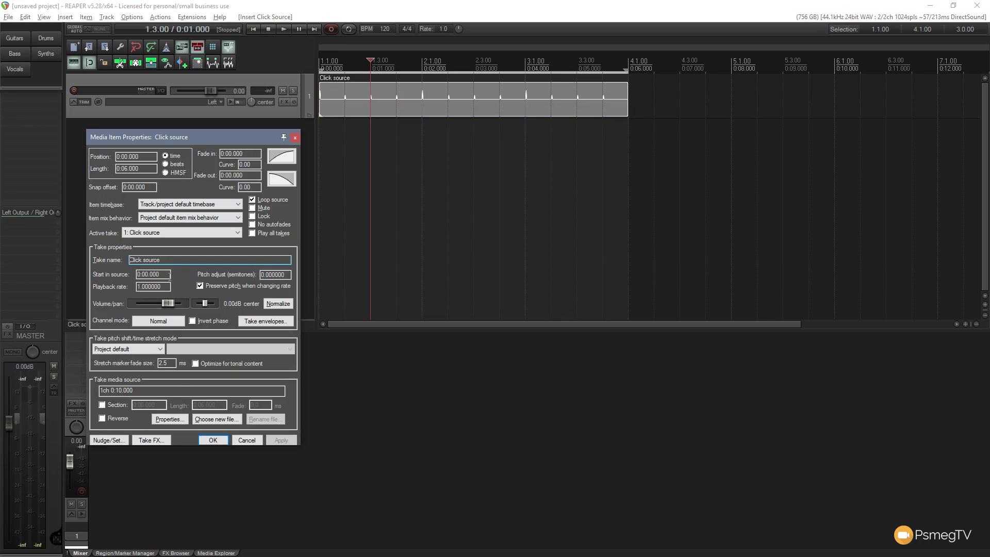
pyautogui.click(170, 420)
pyautogui.moveTo(462, 181); pyautogui.dragTo(388, 147)
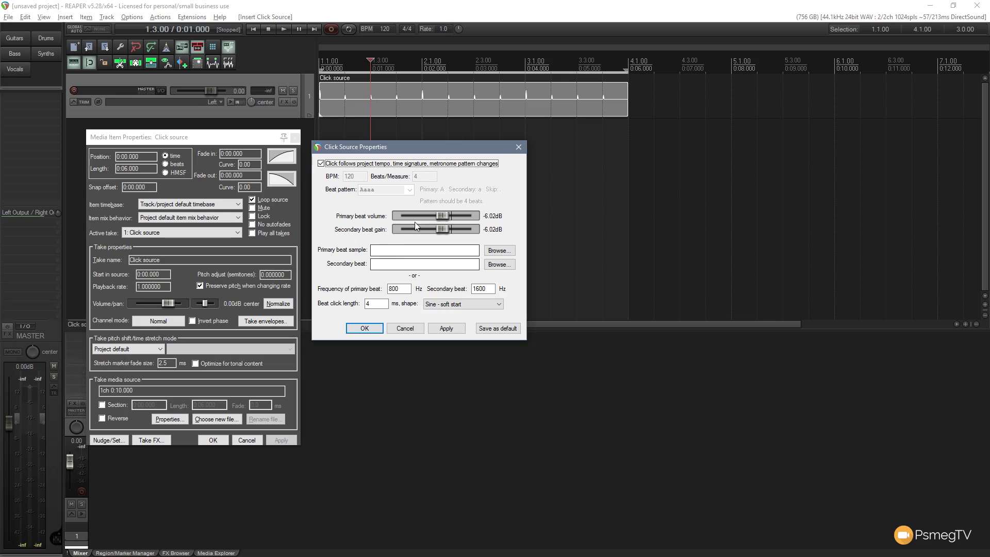
# Toggle follow project tempo off and back on, checking the Beat pattern list.
pyautogui.click(339, 165)
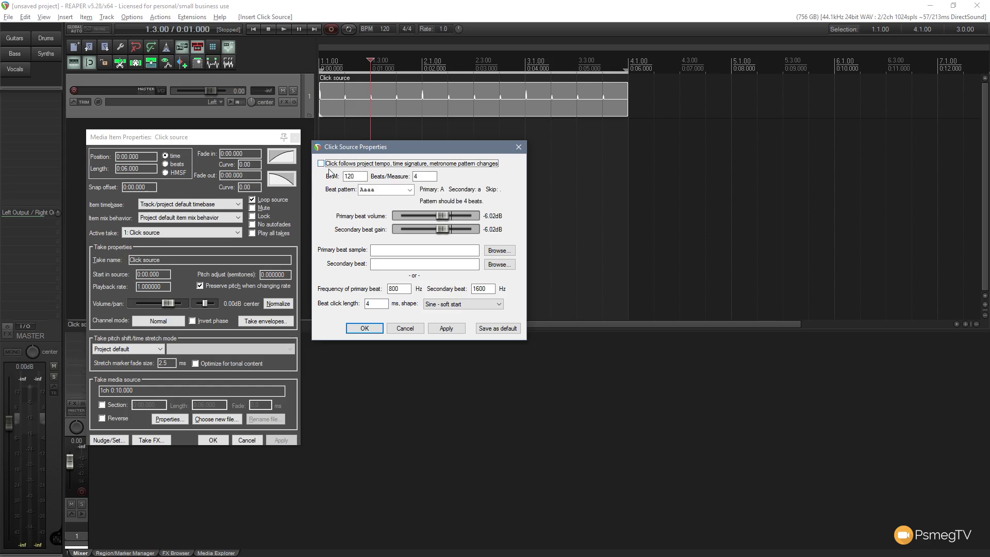
pyautogui.click(410, 190)
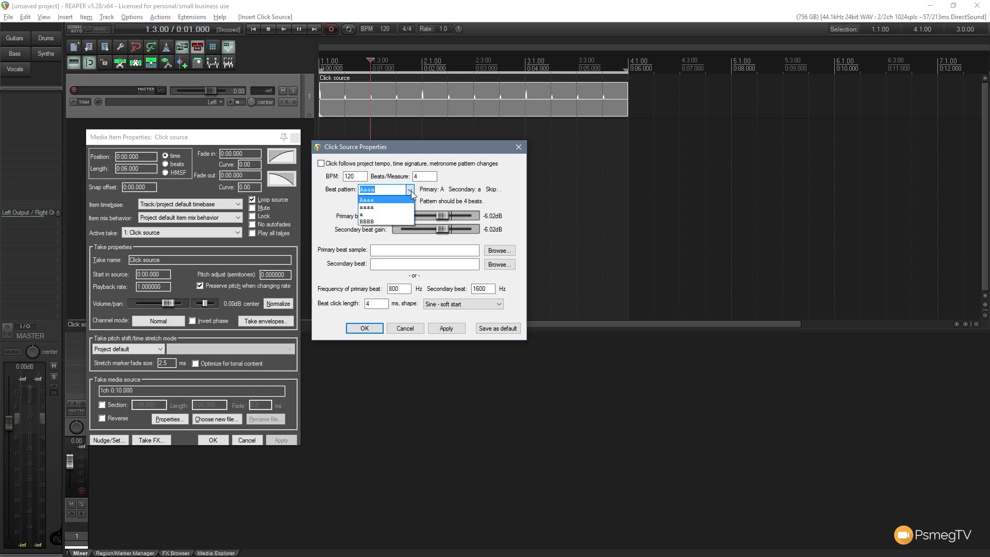
pyautogui.click(323, 164)
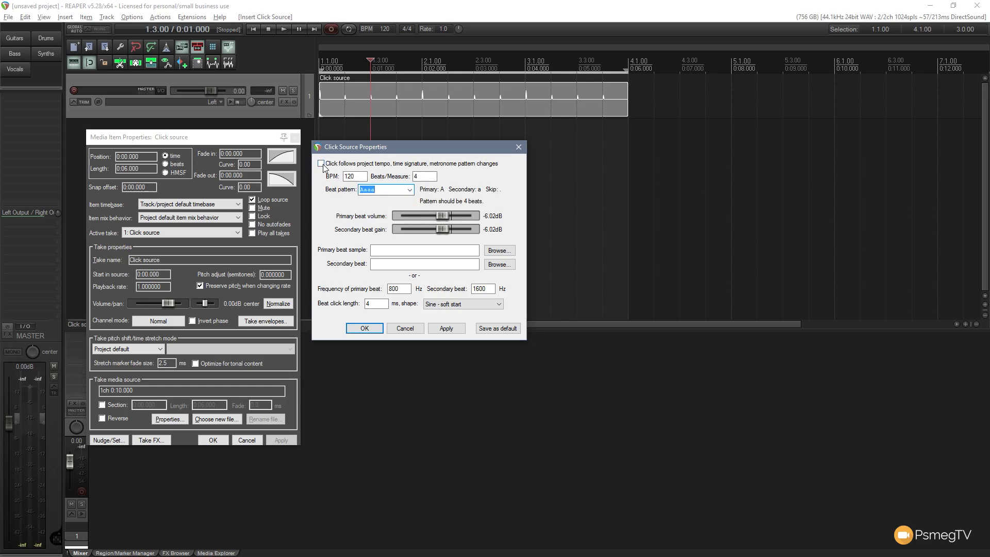
pyautogui.click(322, 164)
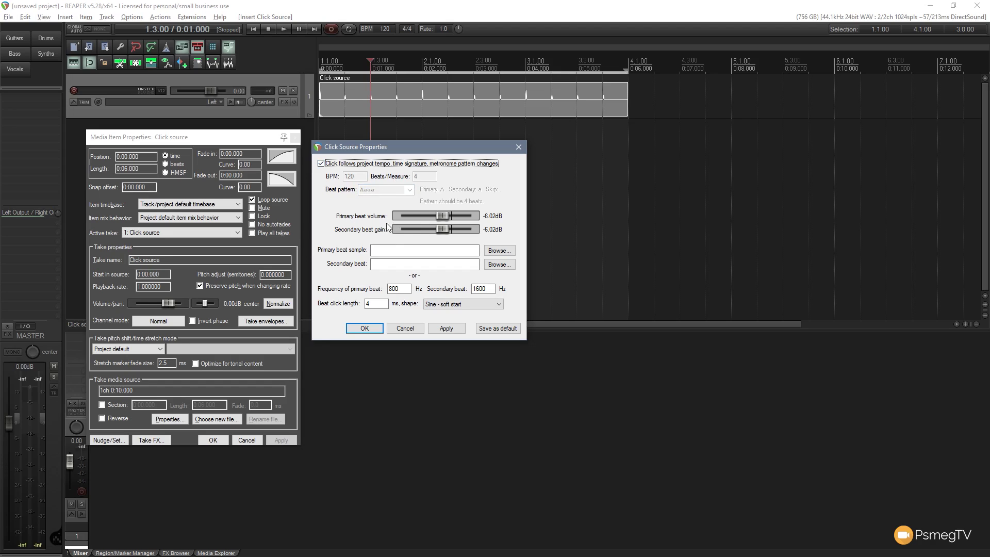
# Load Desktop\Ping Hi as the primary beat sample.
pyautogui.click(497, 253)
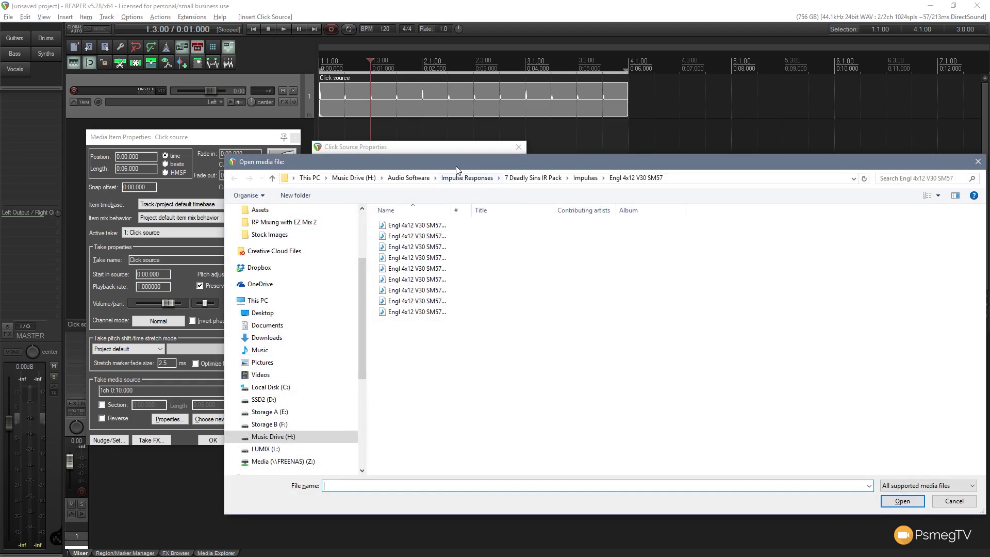
pyautogui.scroll(1, 308, 264)
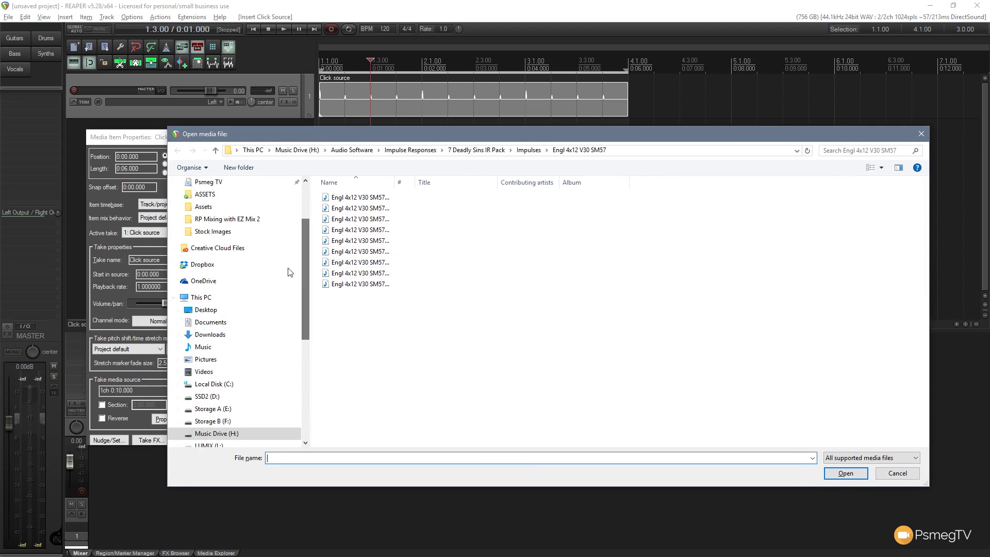
pyautogui.click(209, 310)
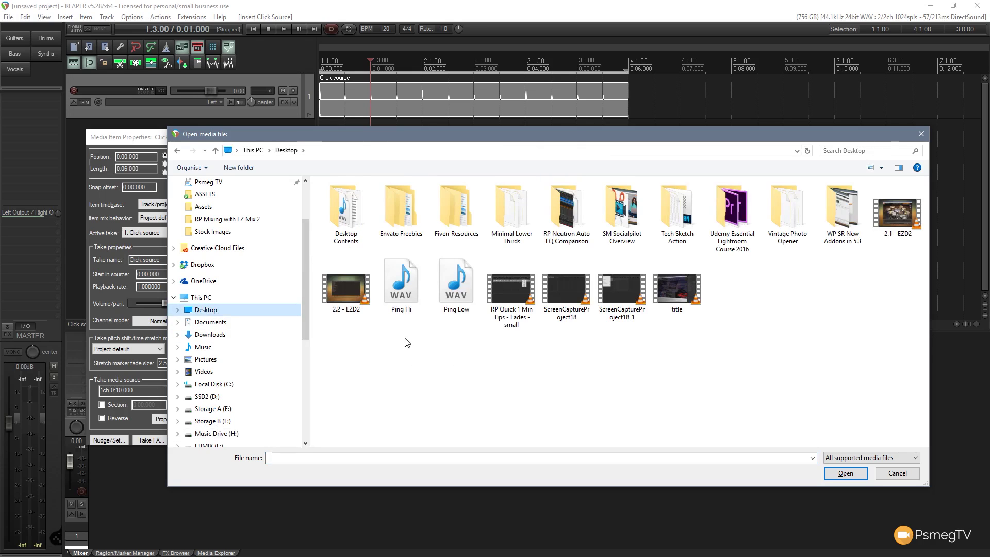
pyautogui.click(395, 281)
pyautogui.click(845, 473)
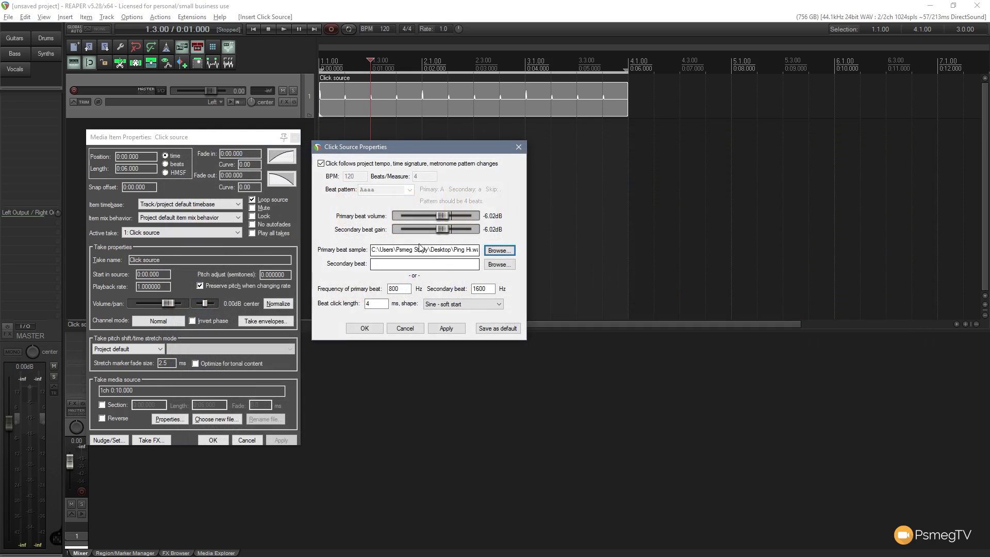
# Load Desktop\Ping Low as the secondary beat sample.
pyautogui.click(499, 265)
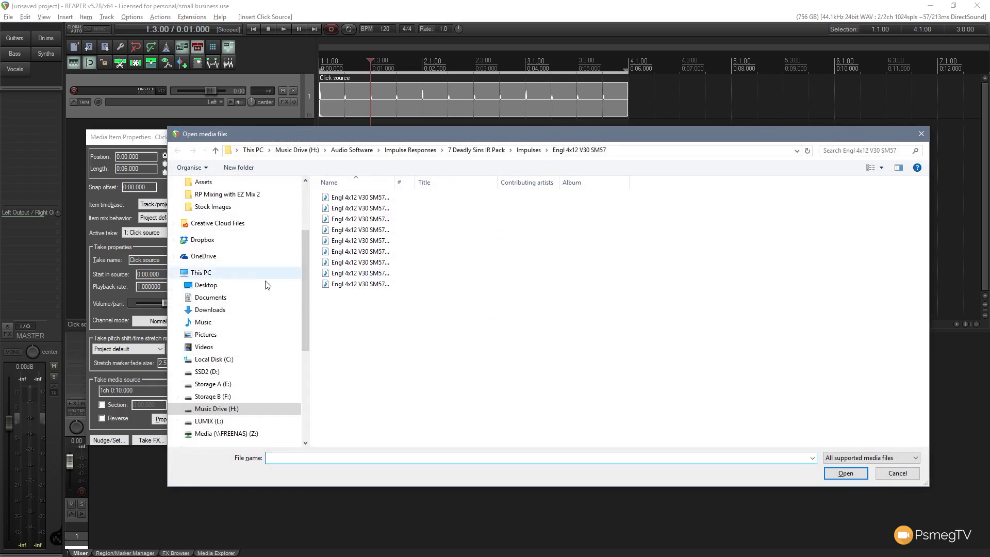
pyautogui.click(208, 287)
pyautogui.click(454, 282)
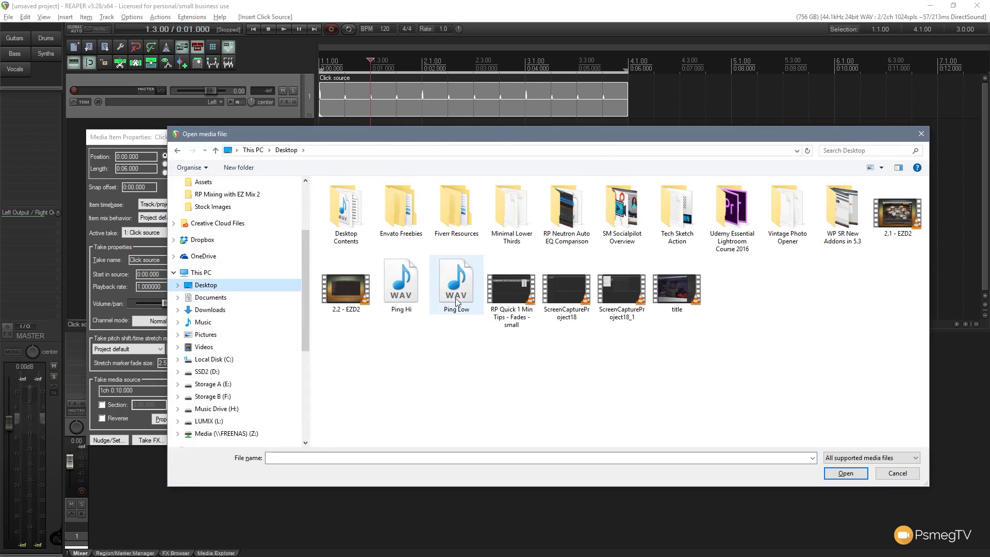
pyautogui.click(846, 473)
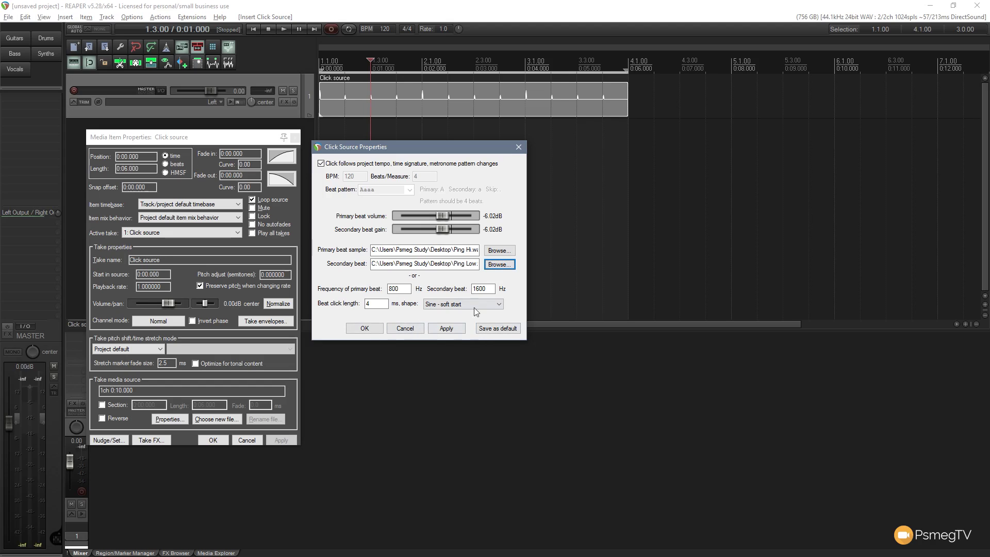
# Apply and confirm the Ping samples, then play the click item from the start.
pyautogui.click(447, 328)
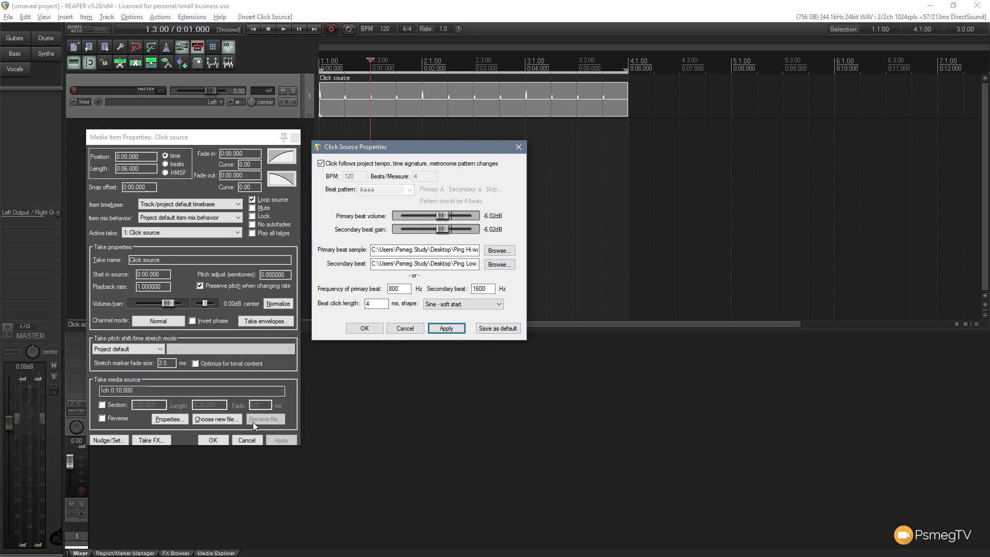
pyautogui.click(369, 330)
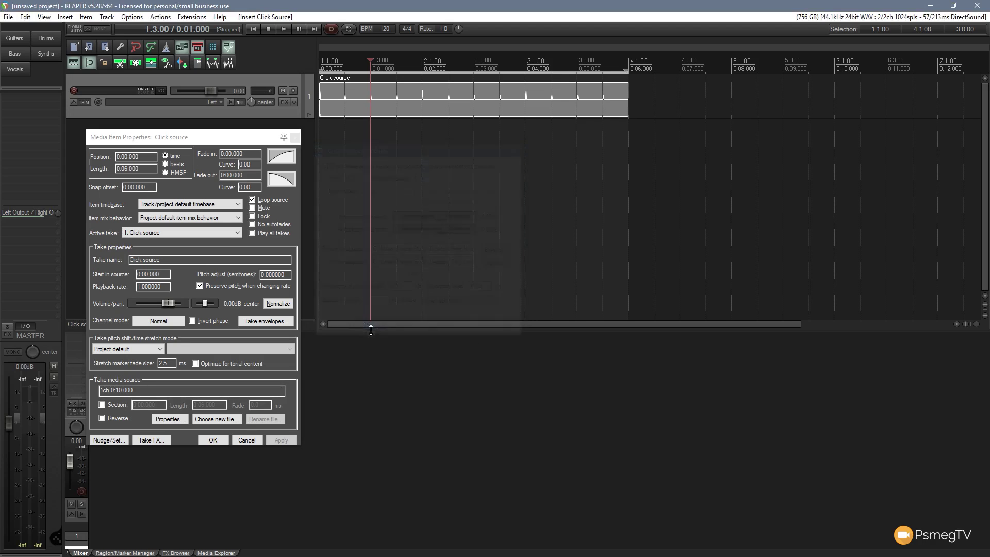
pyautogui.click(253, 30)
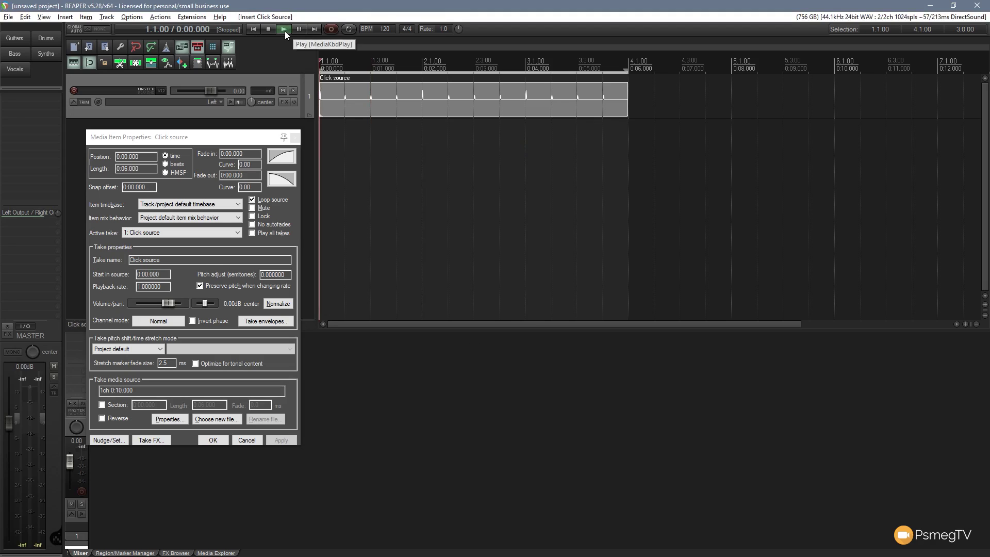
pyautogui.click(285, 31)
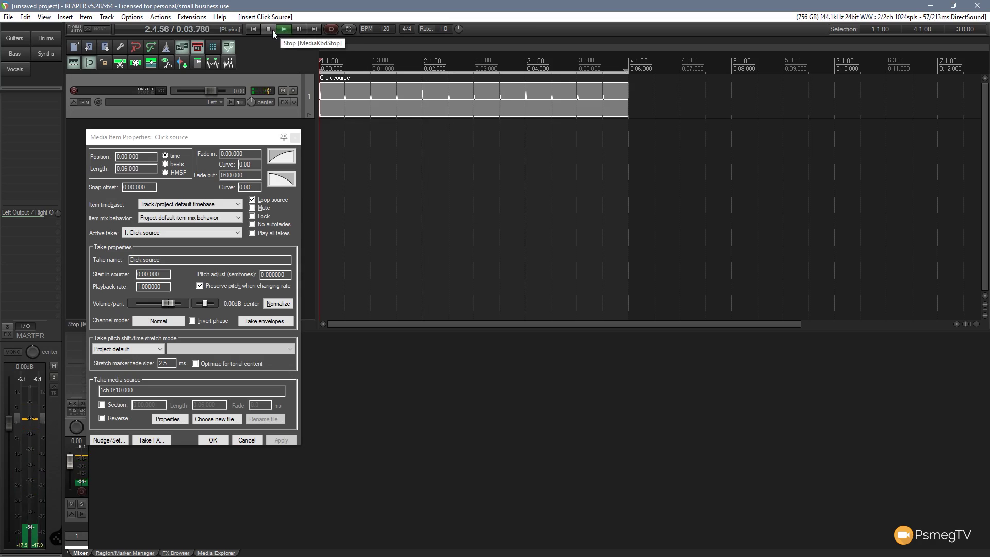
pyautogui.click(272, 30)
pyautogui.click(171, 138)
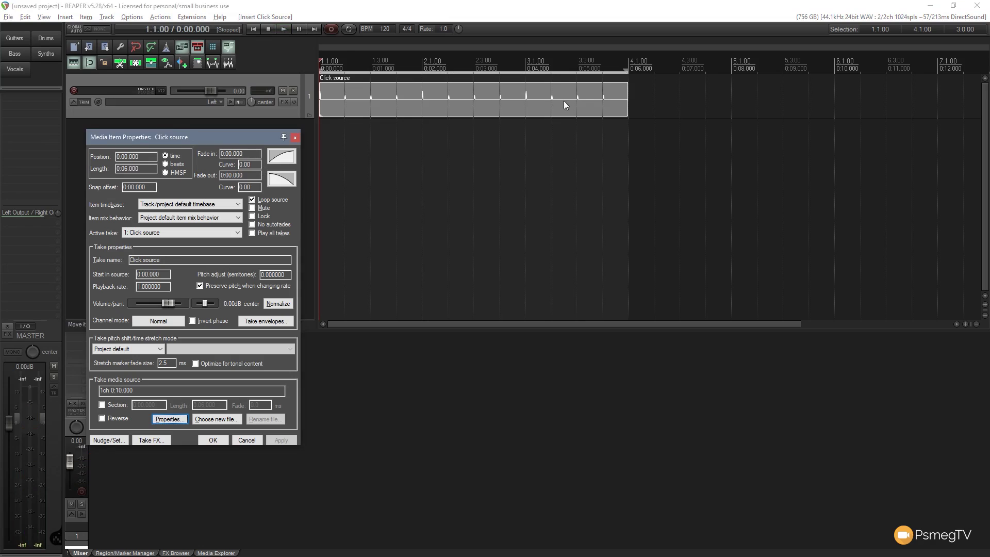
# Extend the looped Click source item to 0:12.500 so it repeats past bar 4.
pyautogui.moveTo(623, 95); pyautogui.dragTo(962, 98)
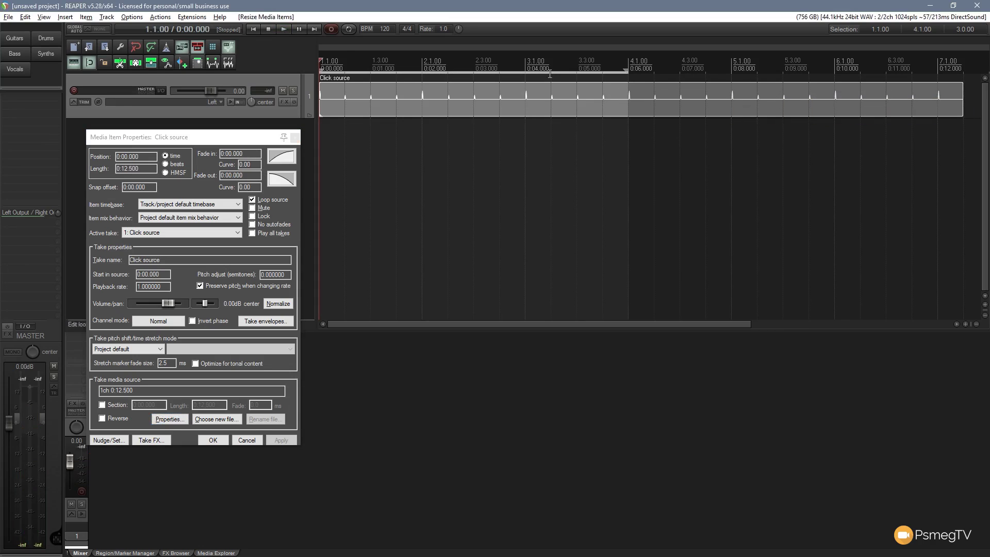